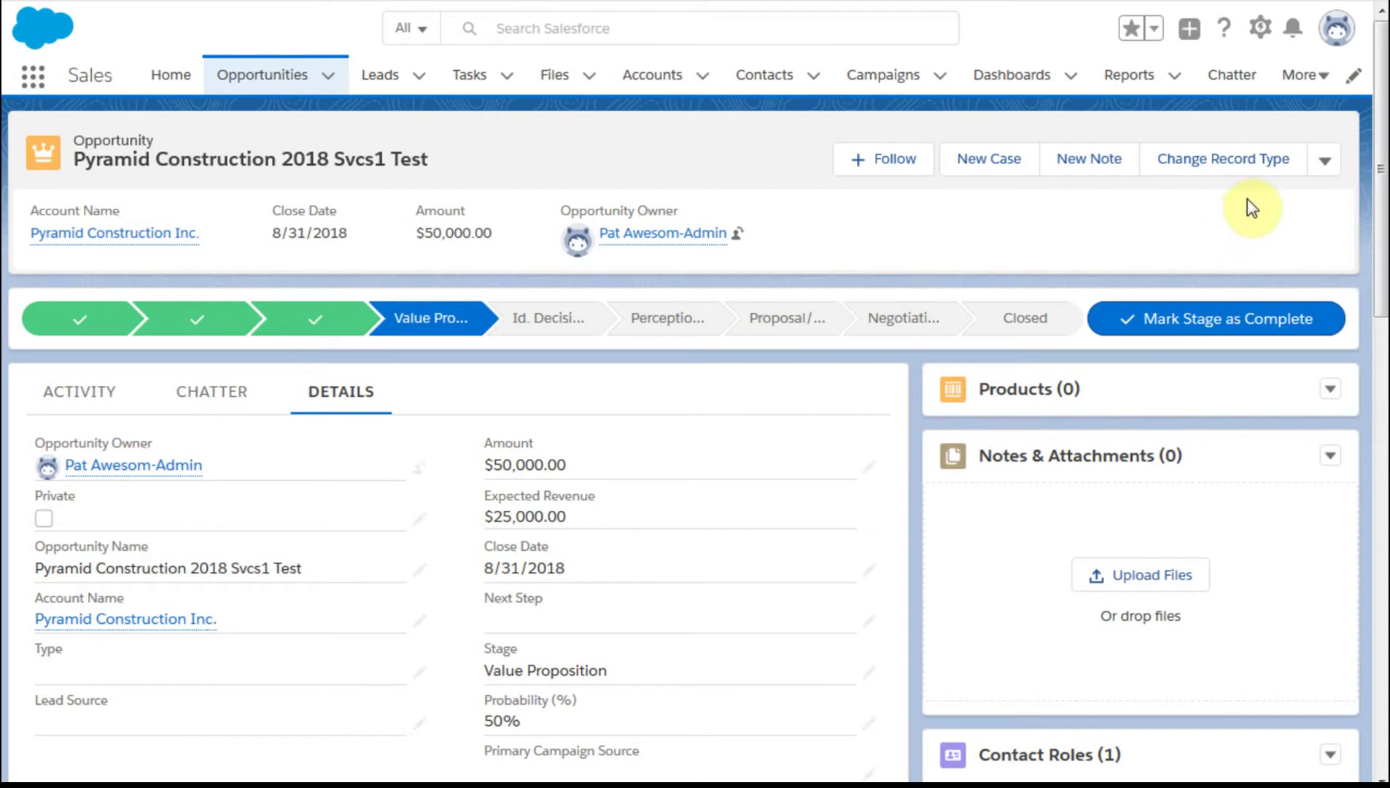
- Check the Svcs1 Test opportunity's available record types, leave them unchanged, and open Setup options
click(1223, 162)
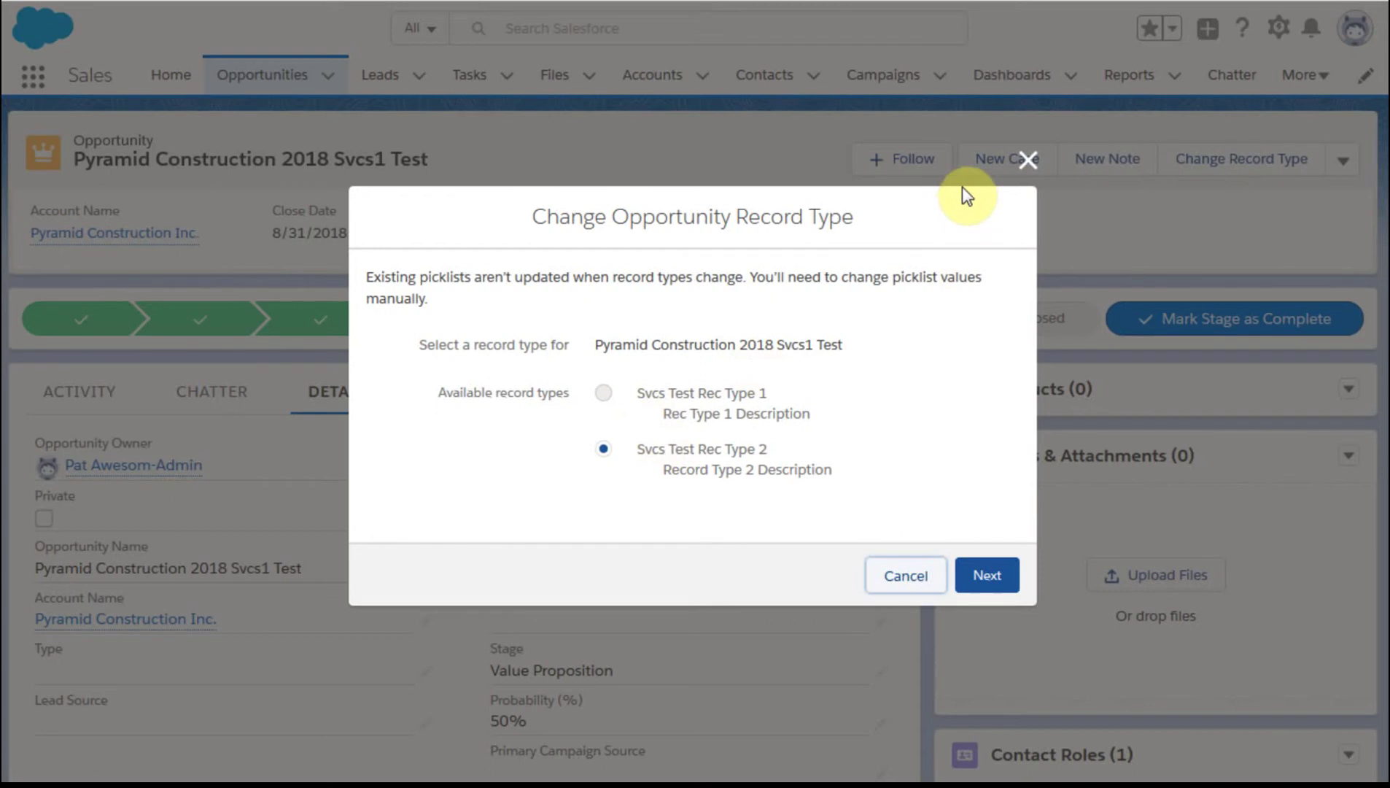
click(1031, 161)
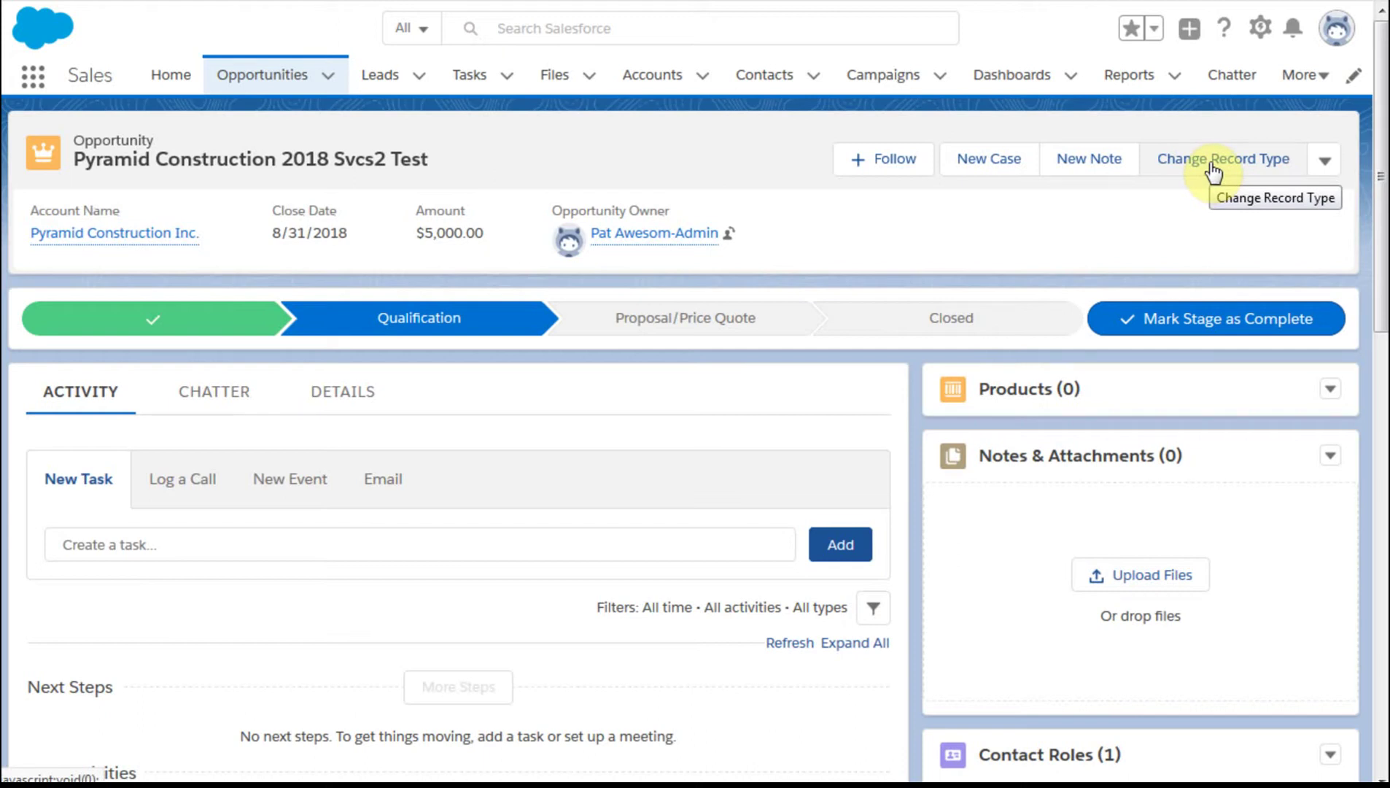
click(1260, 32)
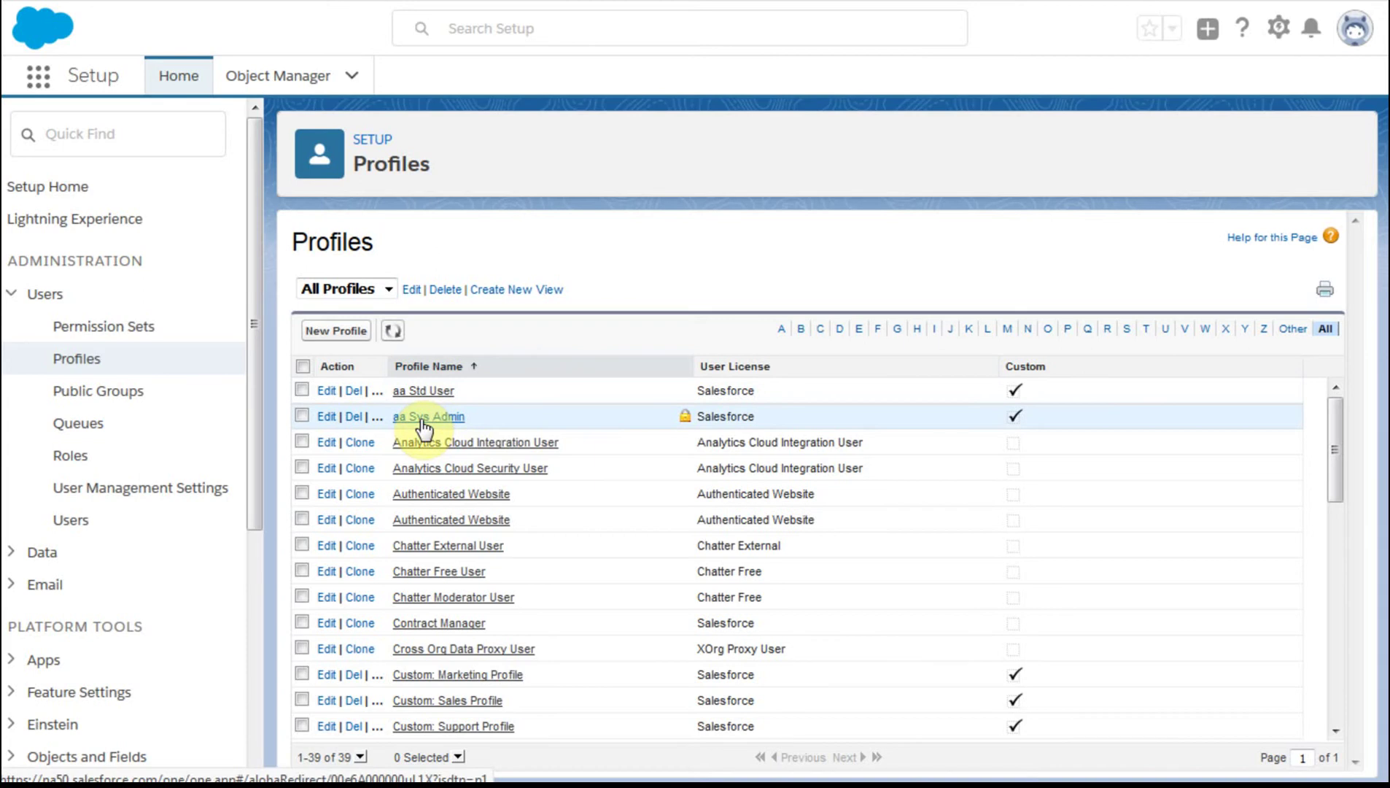
- Open the aa Sys Admin profile and find its Opportunity page layout assignment
click(423, 421)
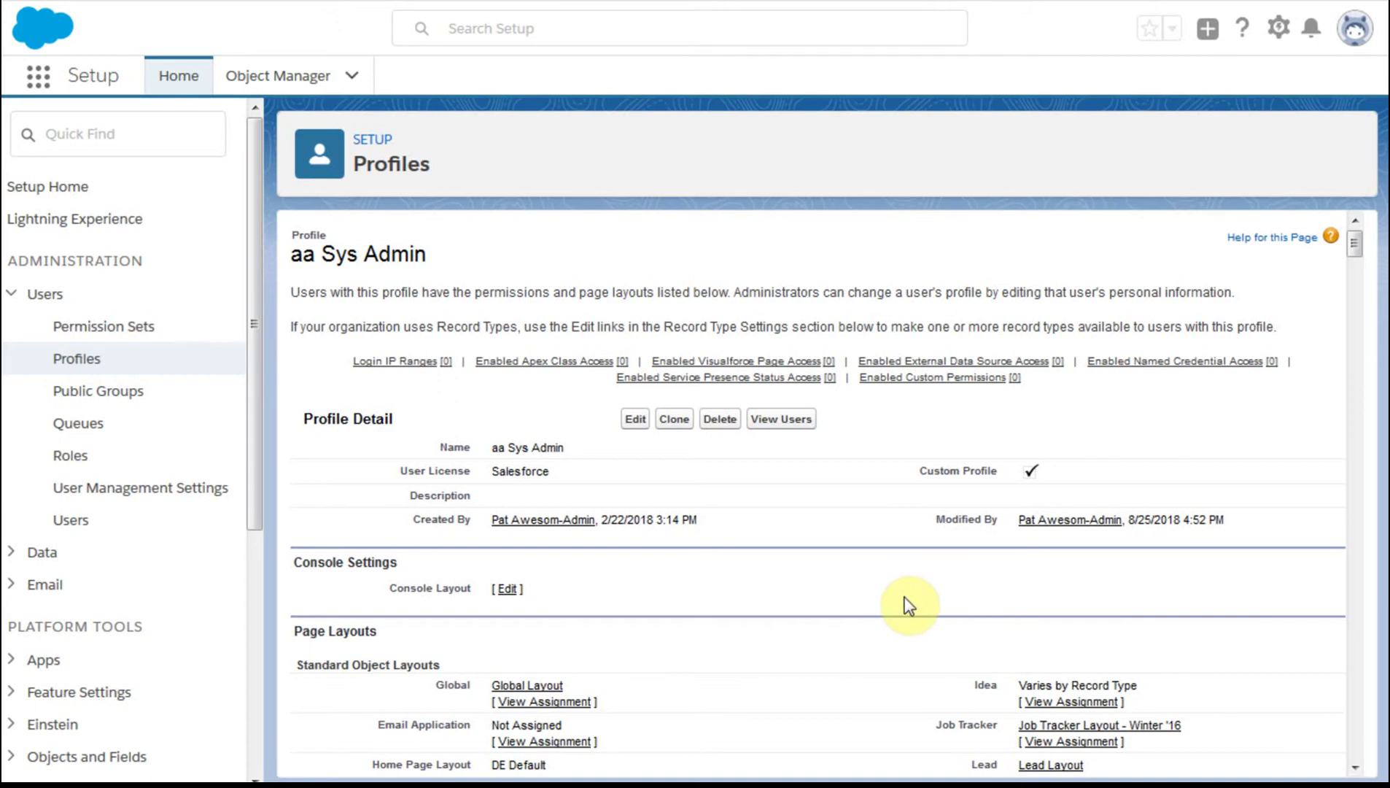
scroll(906, 604, down, 2)
scroll(907, 604, down, 1)
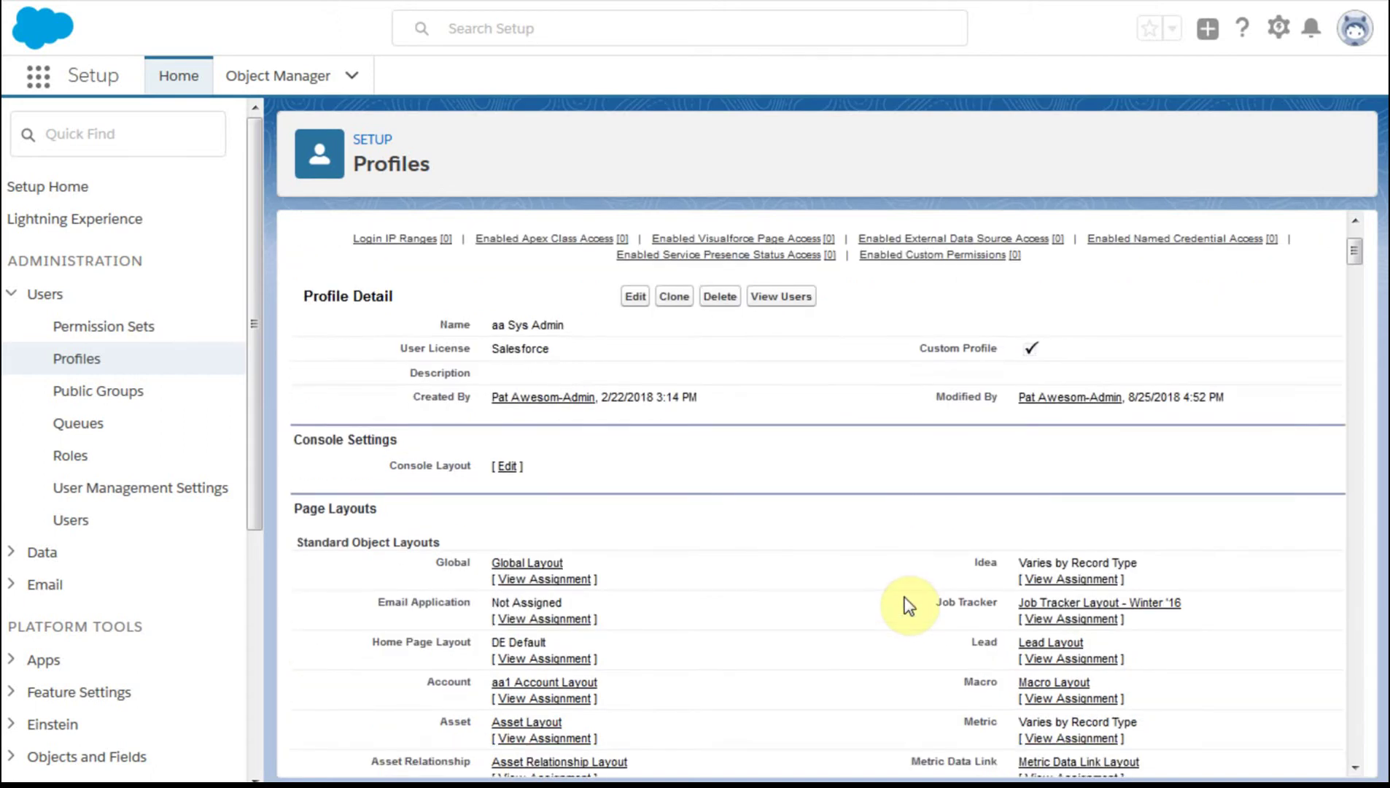
scroll(908, 604, up, 3)
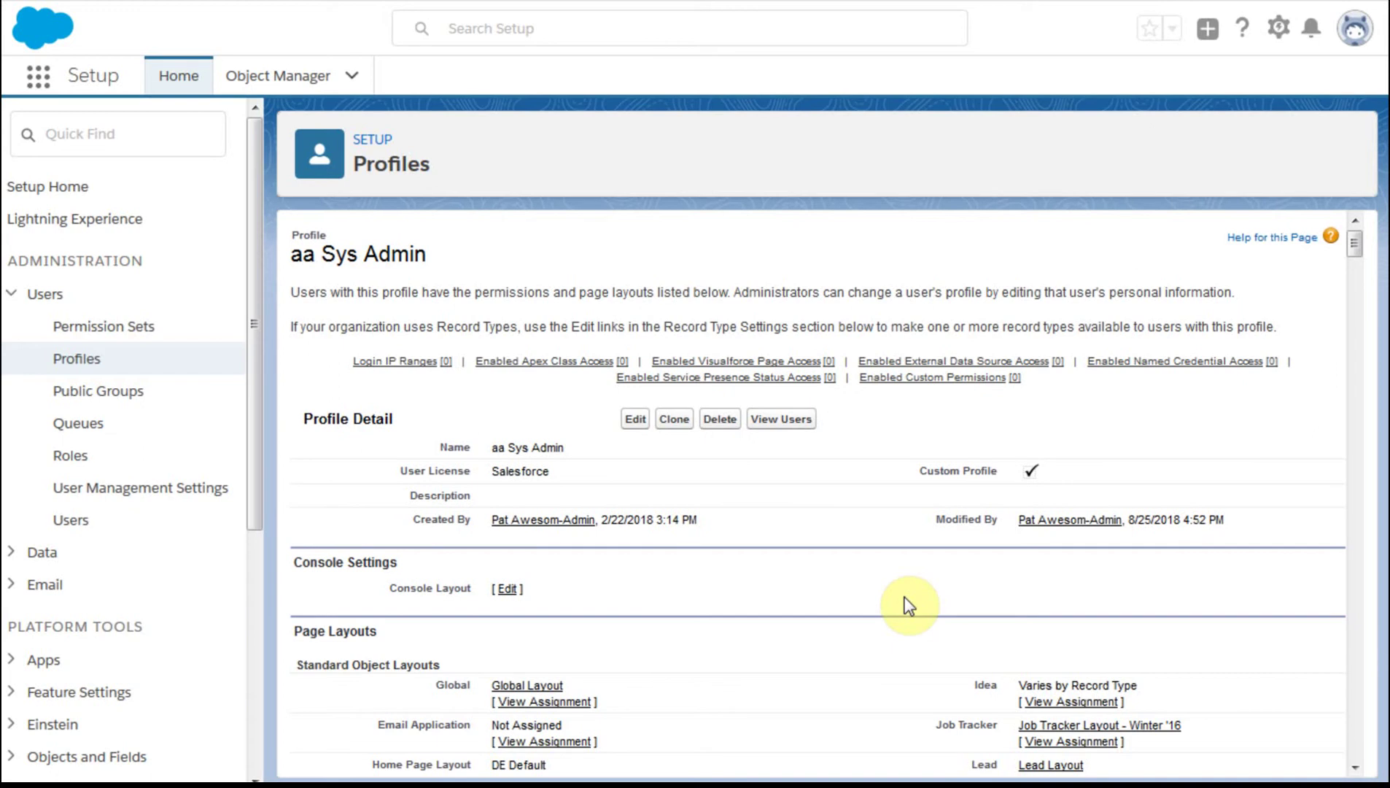
scroll(908, 605, down, 4)
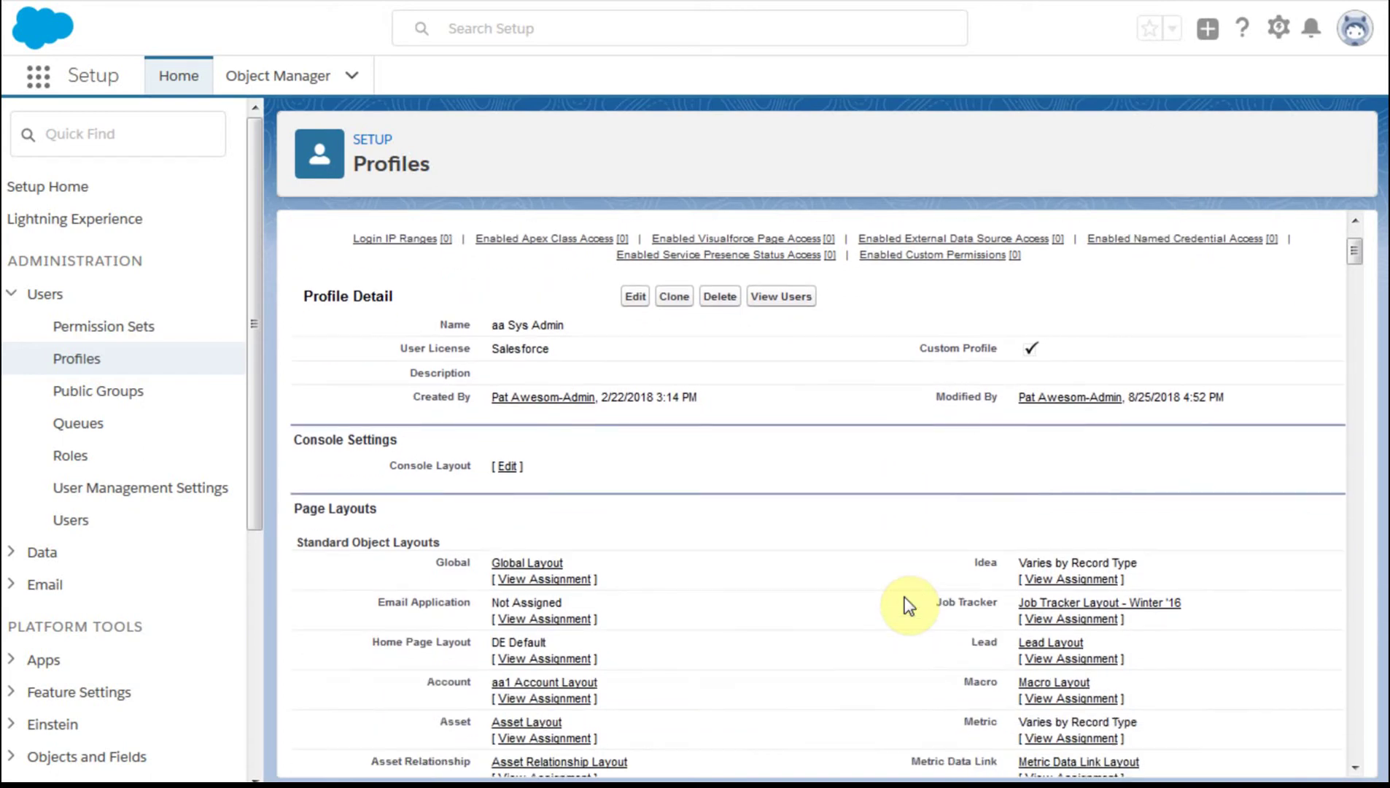
scroll(909, 606, down, 6)
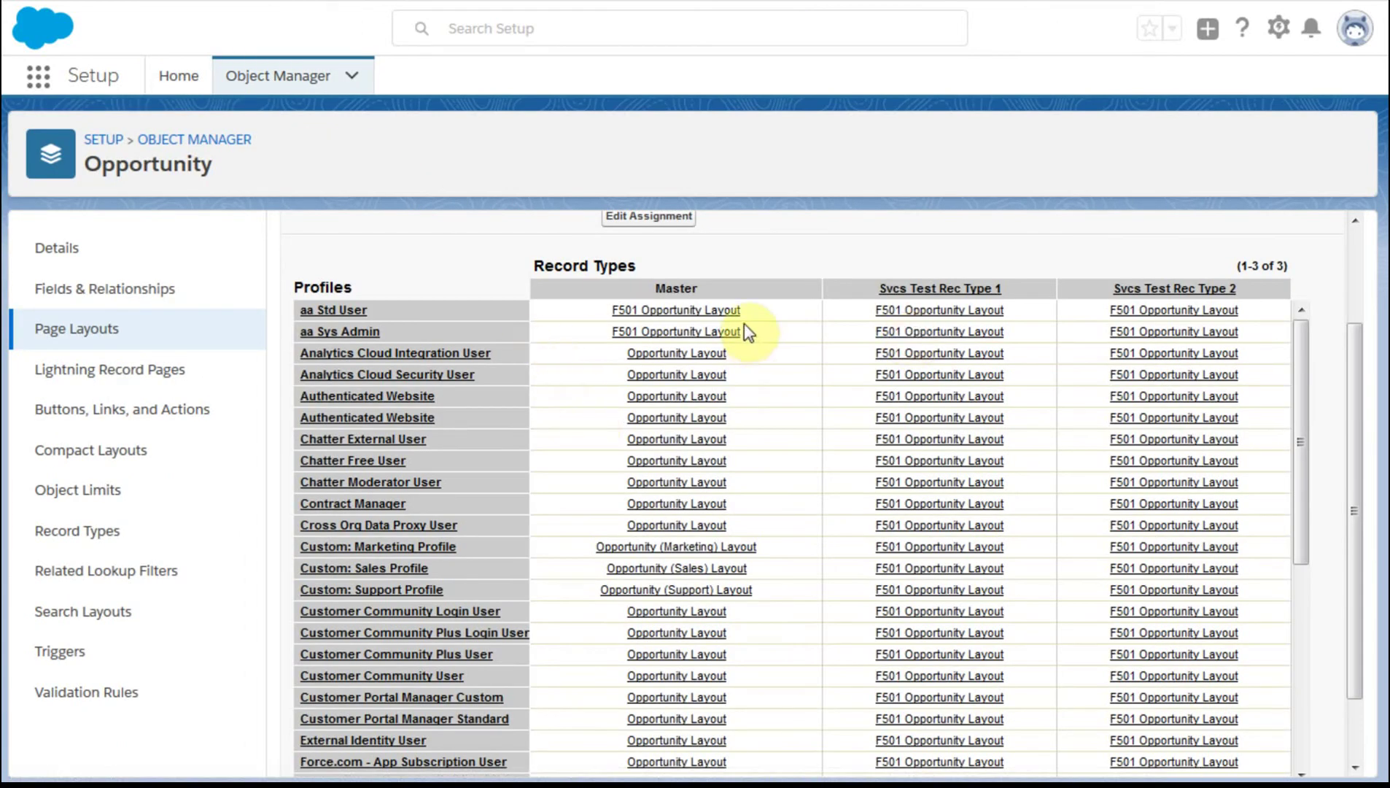
- Scroll to the top of the Opportunity Page Layout Assignment table for Master and Svcs record types
scroll(671, 306, up, 2)
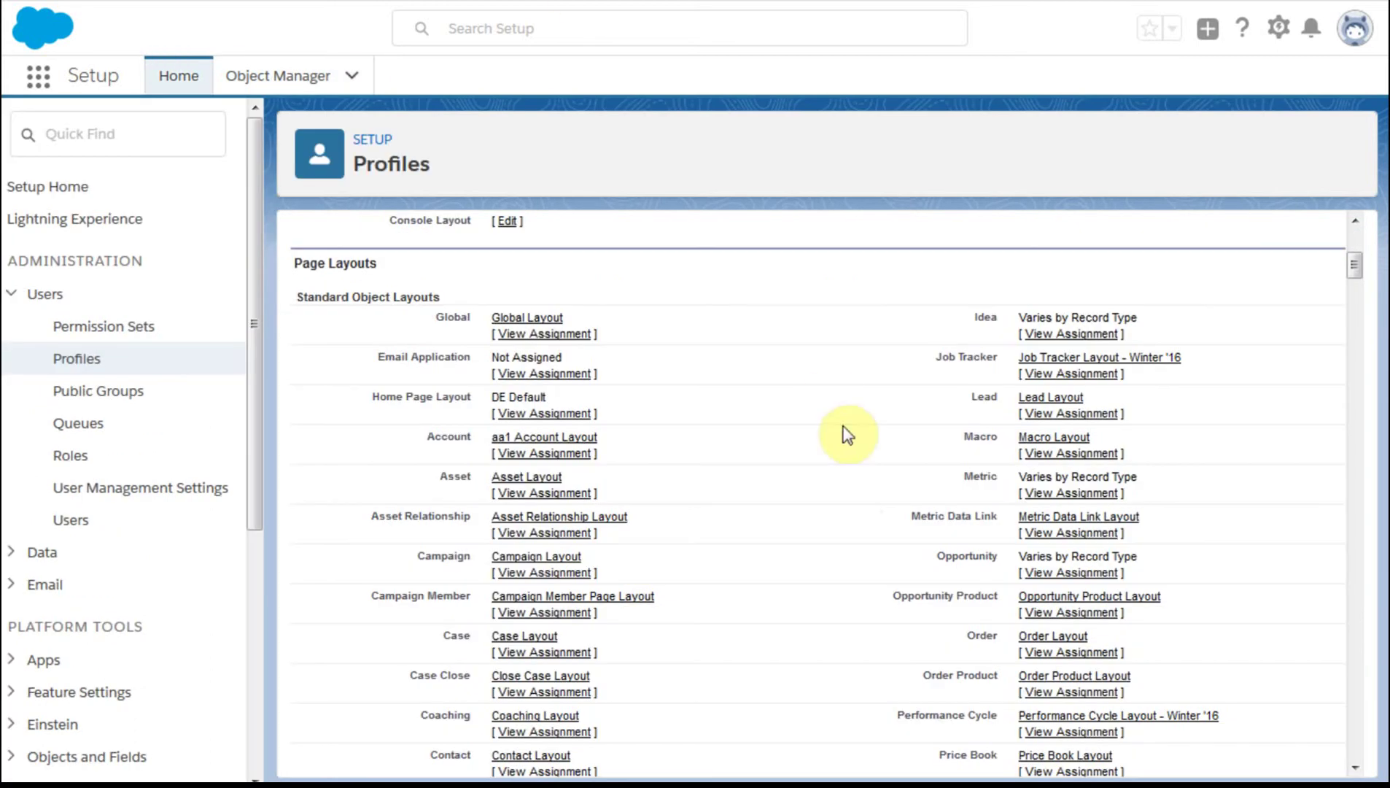
- Review aa Sys Admin's Opportunity field-level security, then return to the Field-Level Security list
scroll(835, 485, down, 1)
scroll(835, 485, down, 10)
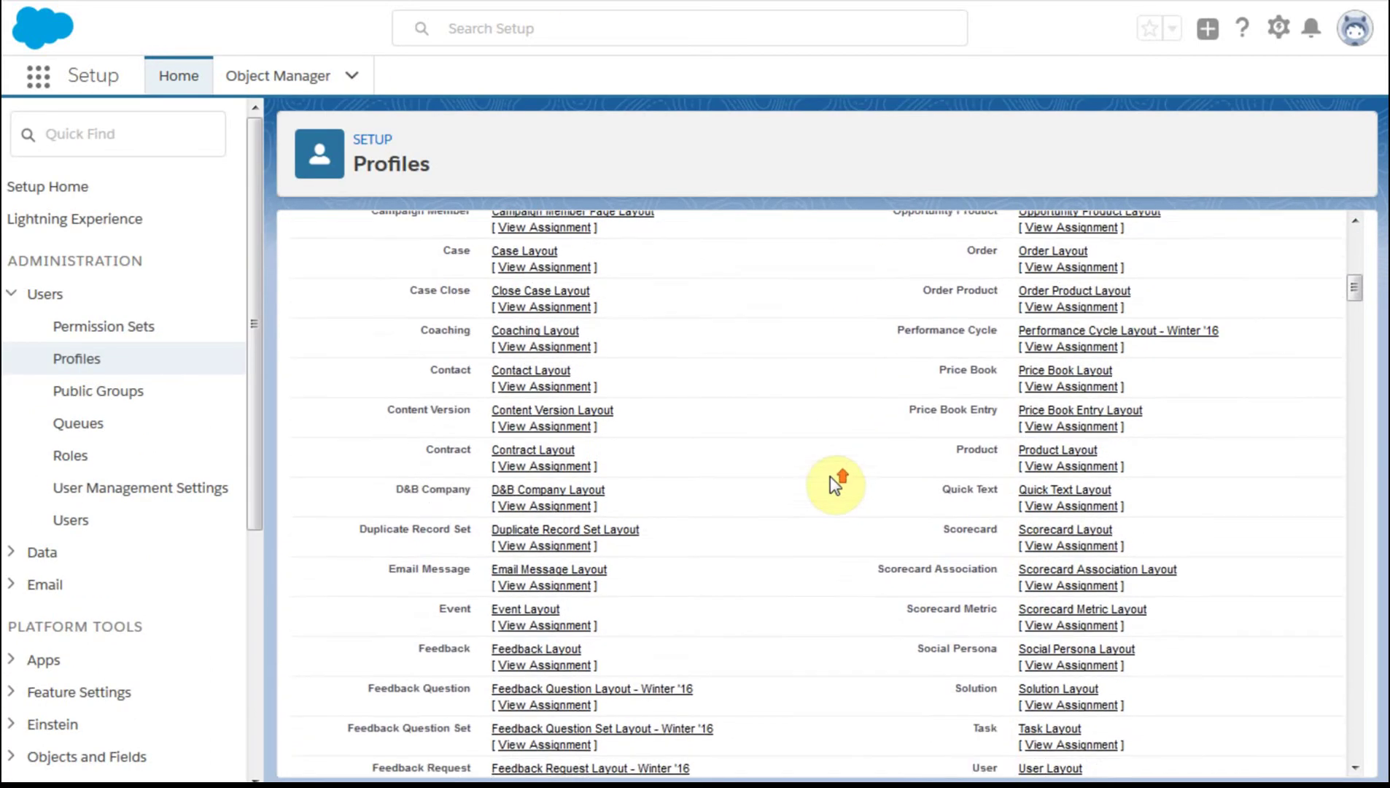
scroll(835, 475, up, 12)
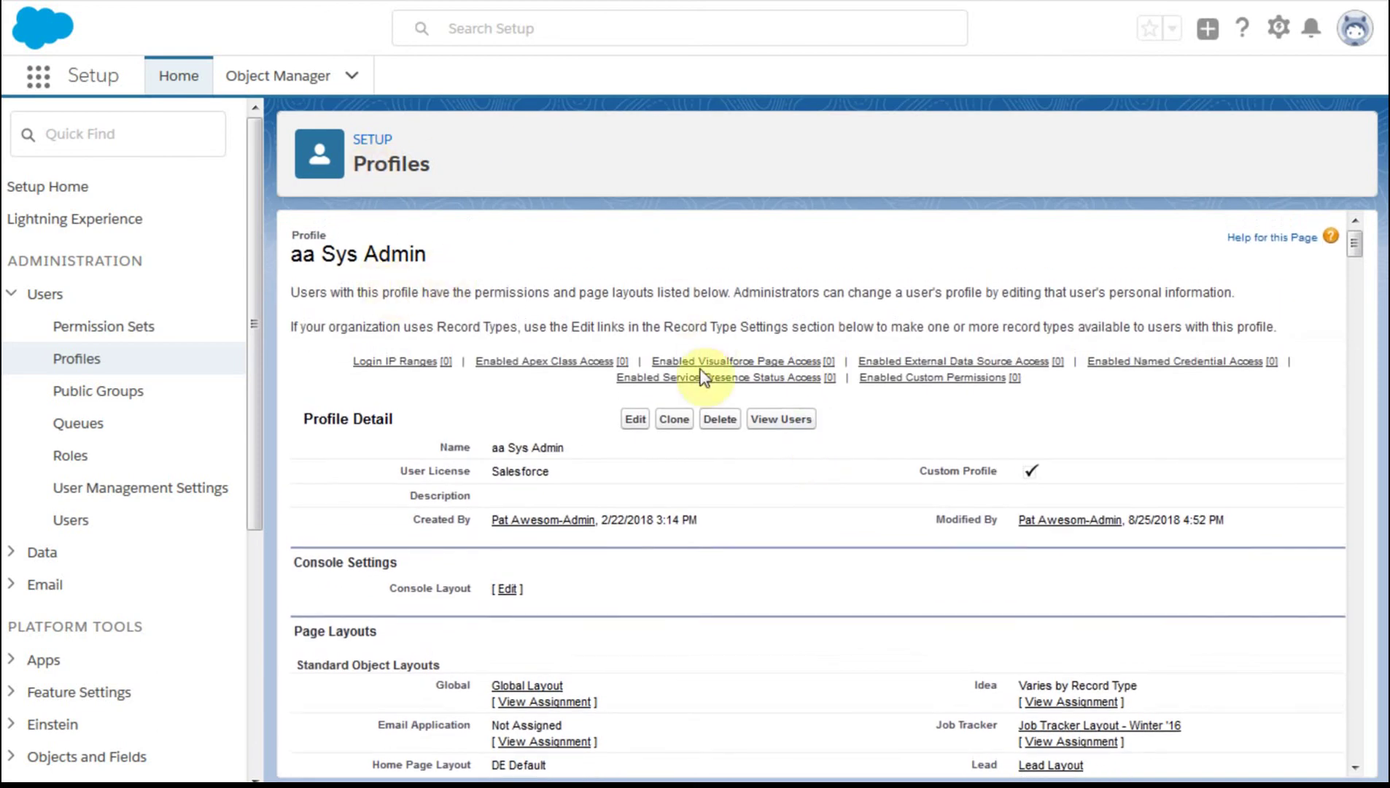
scroll(689, 426, down, 8)
scroll(692, 427, down, 10)
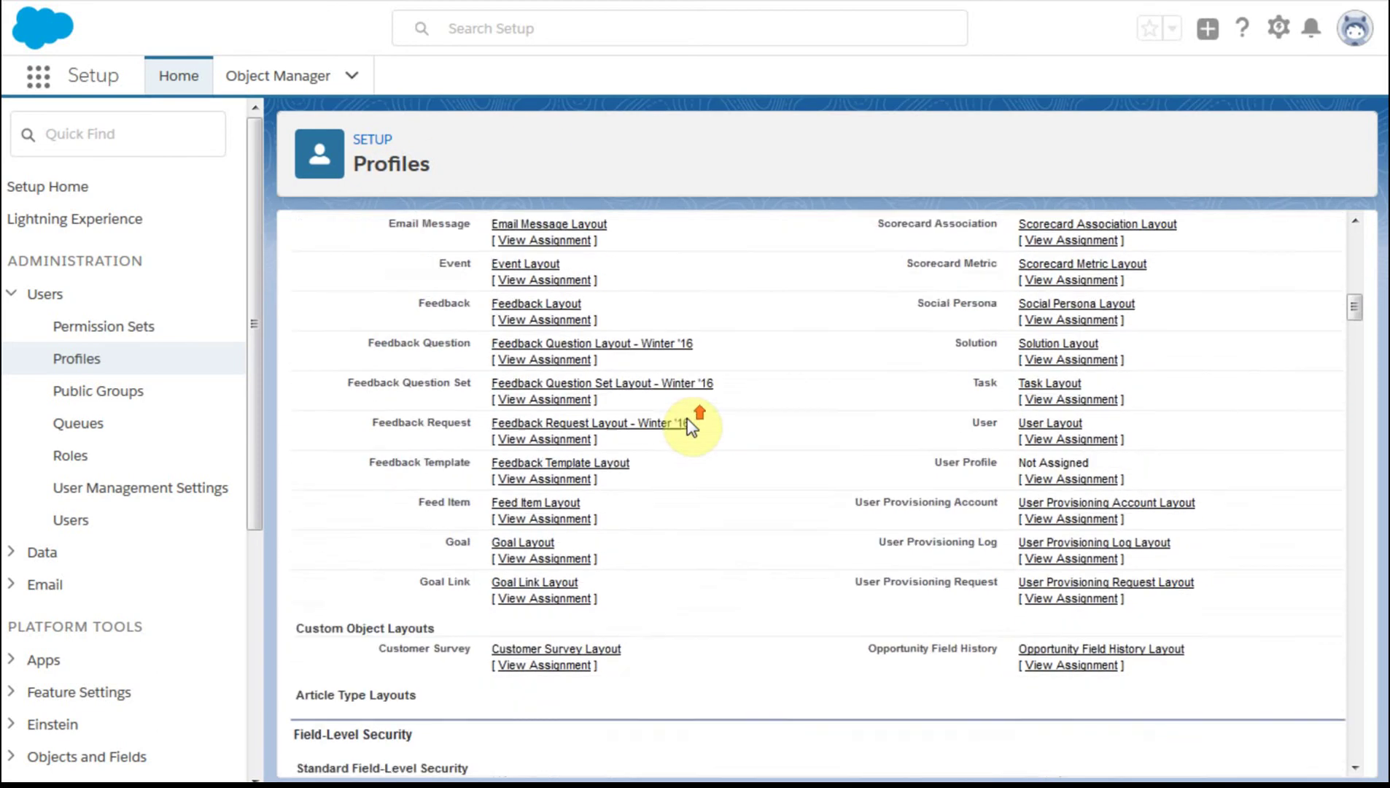
scroll(691, 427, down, 4)
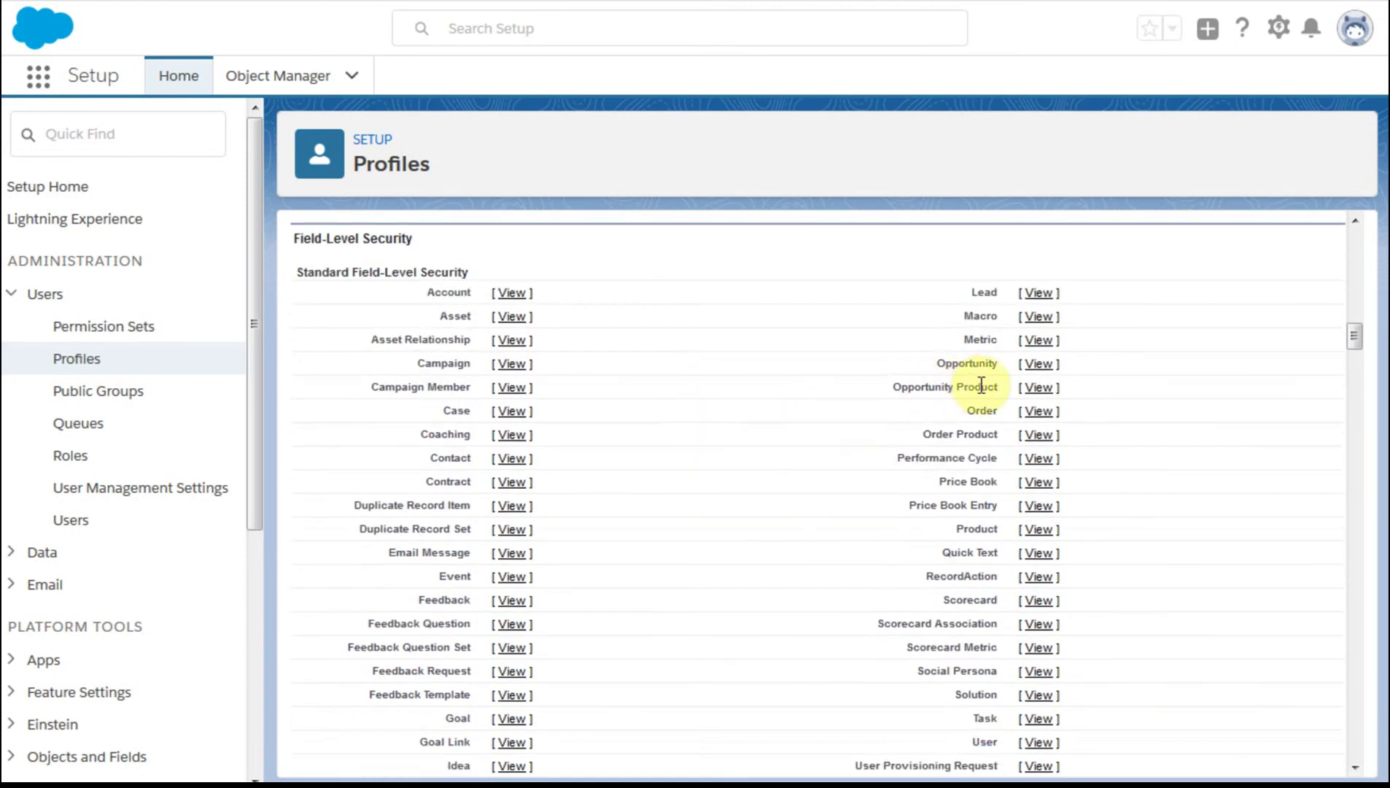
click(1046, 369)
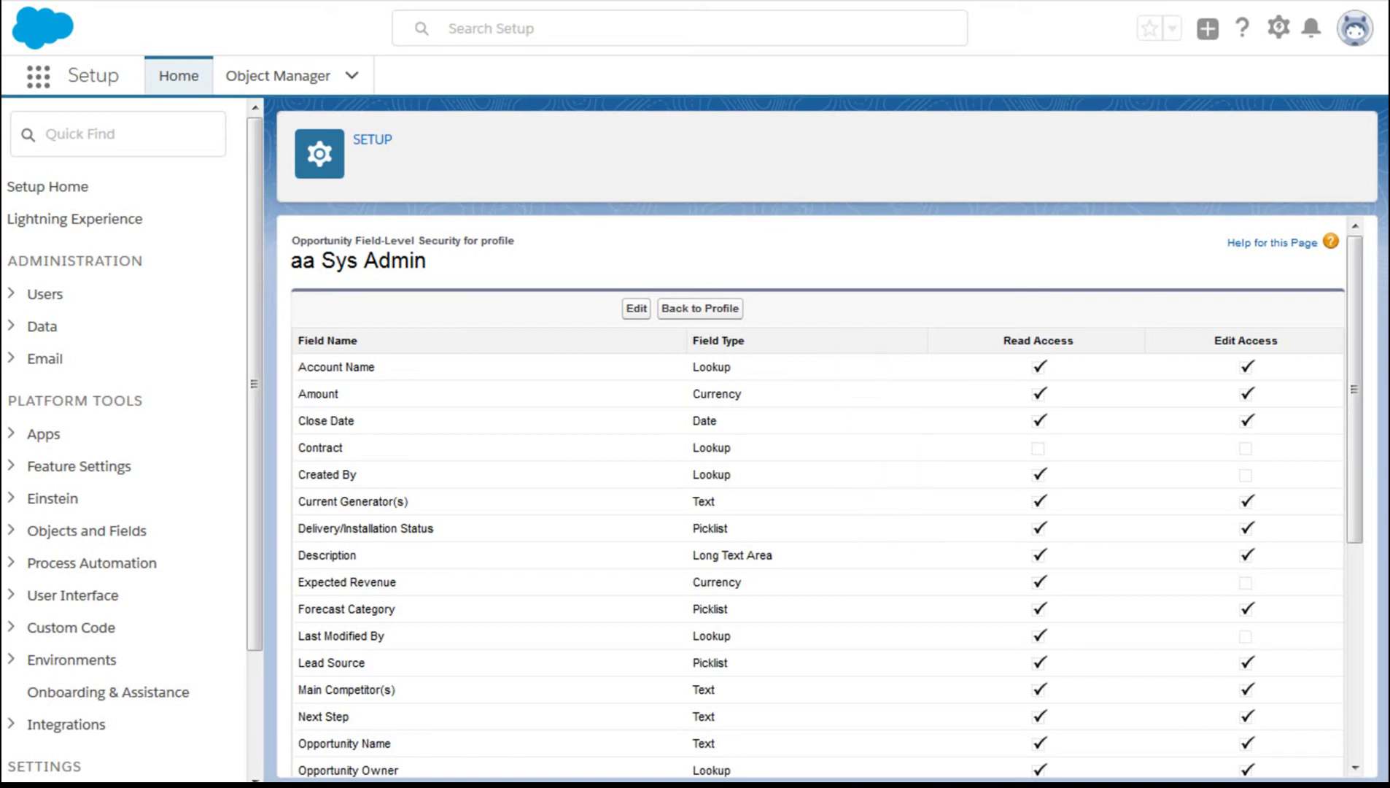
key(alt+Left)
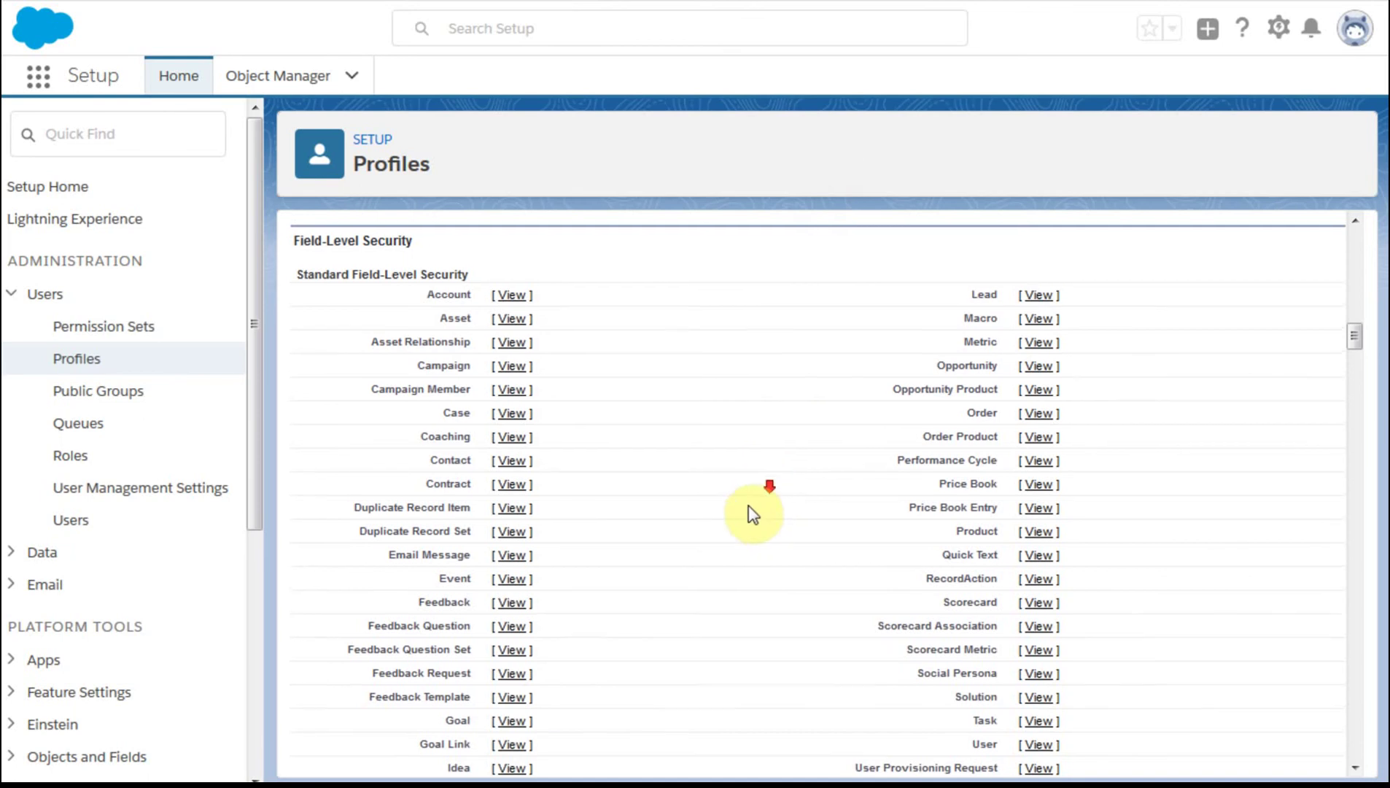
- Open the aa Sys Admin profile's Opportunity record type settings for editing
scroll(744, 511, down, 4)
scroll(753, 513, down, 11)
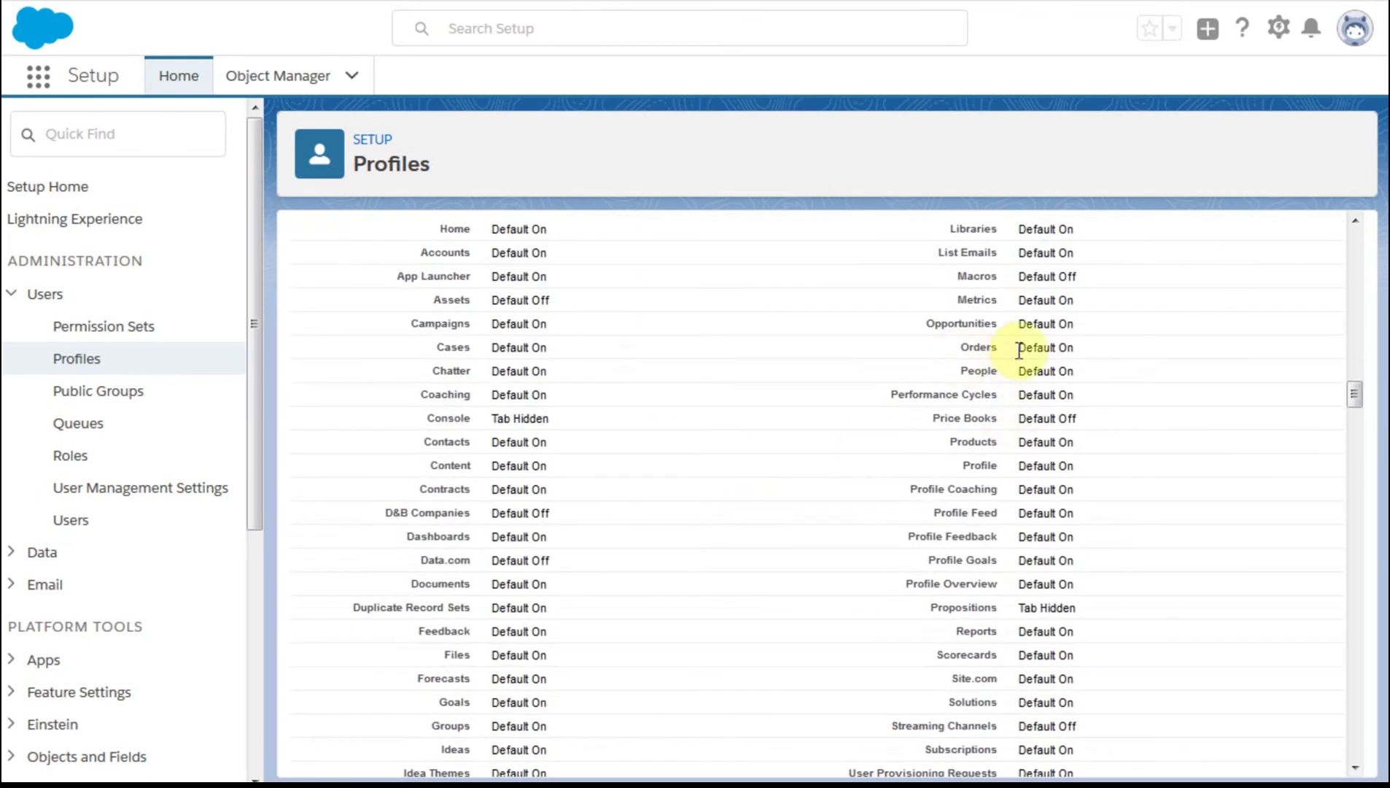
scroll(642, 599, down, 5)
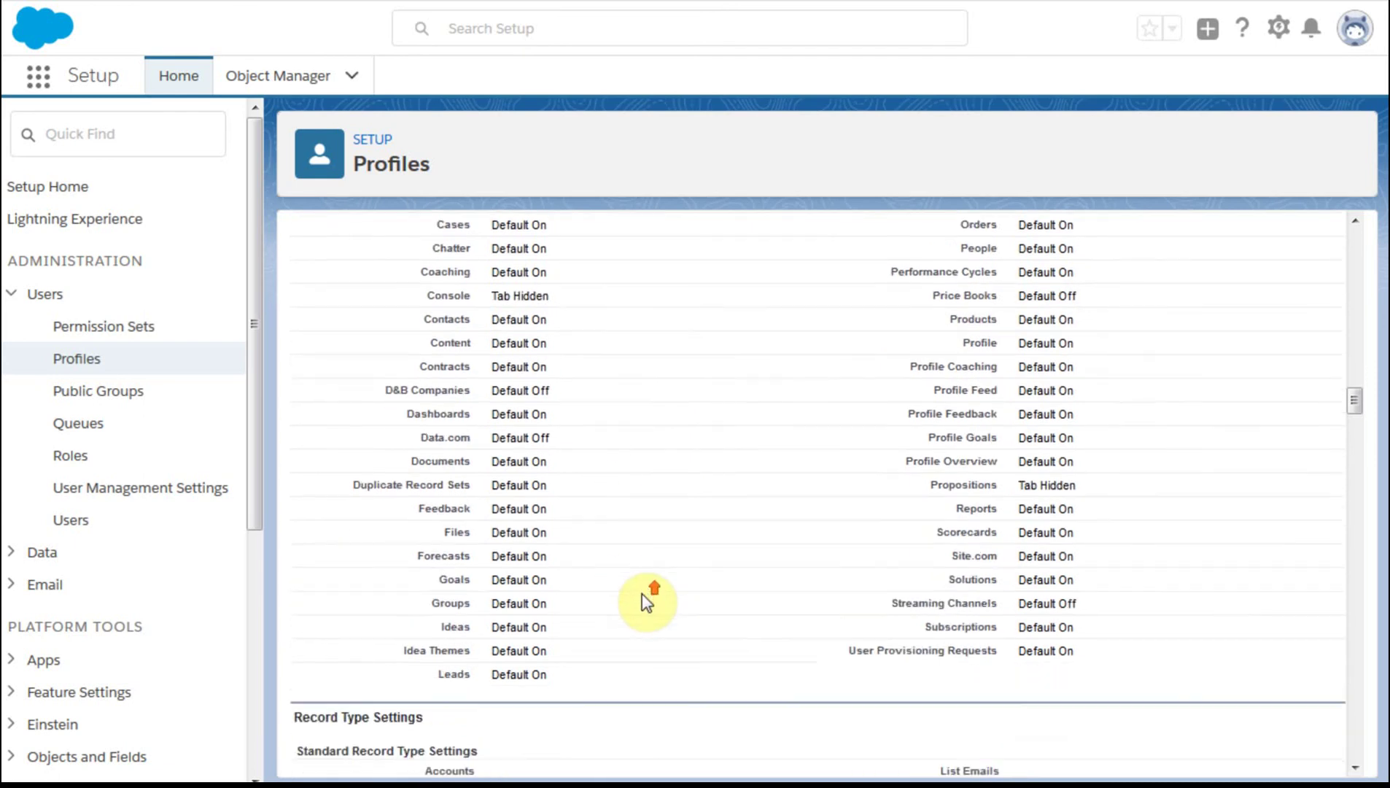
scroll(646, 602, down, 2)
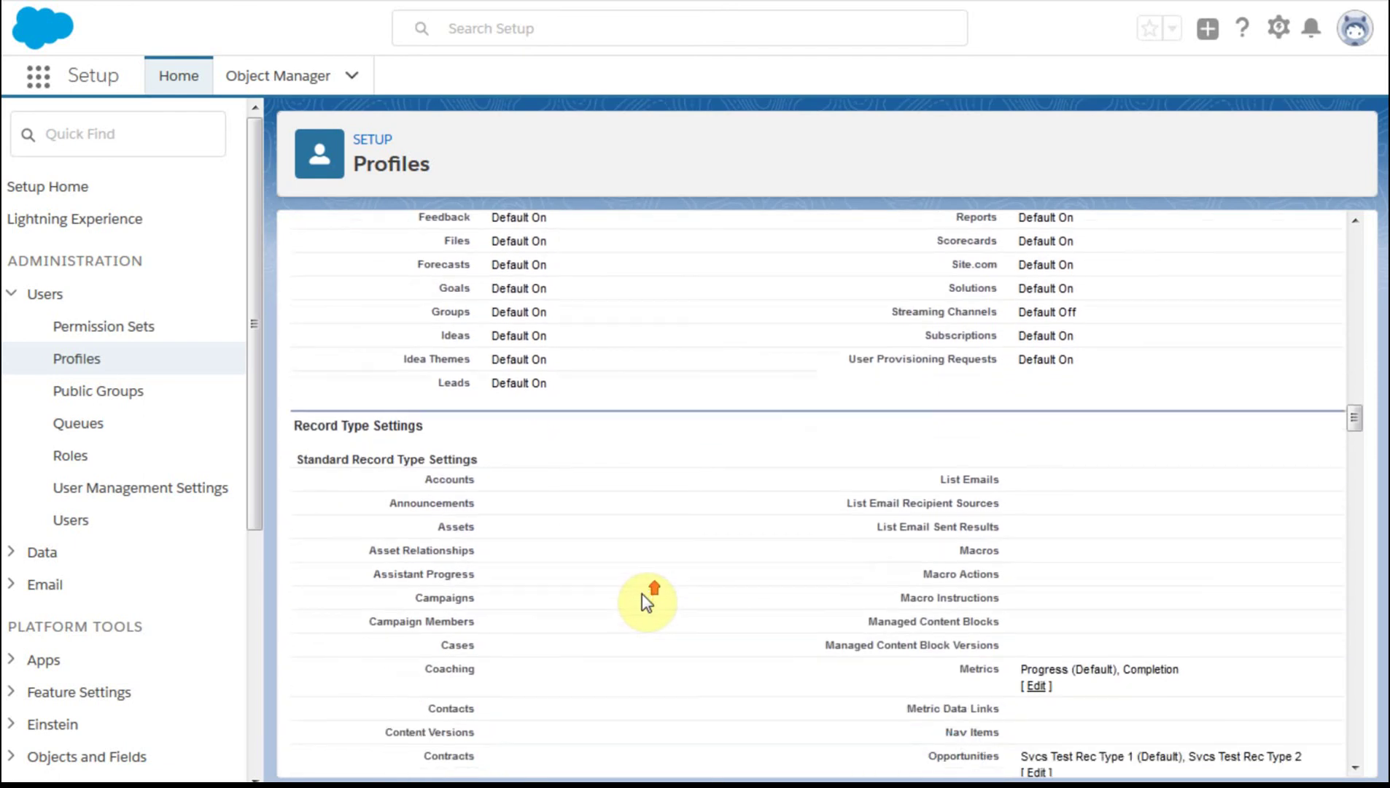
scroll(646, 602, down, 2)
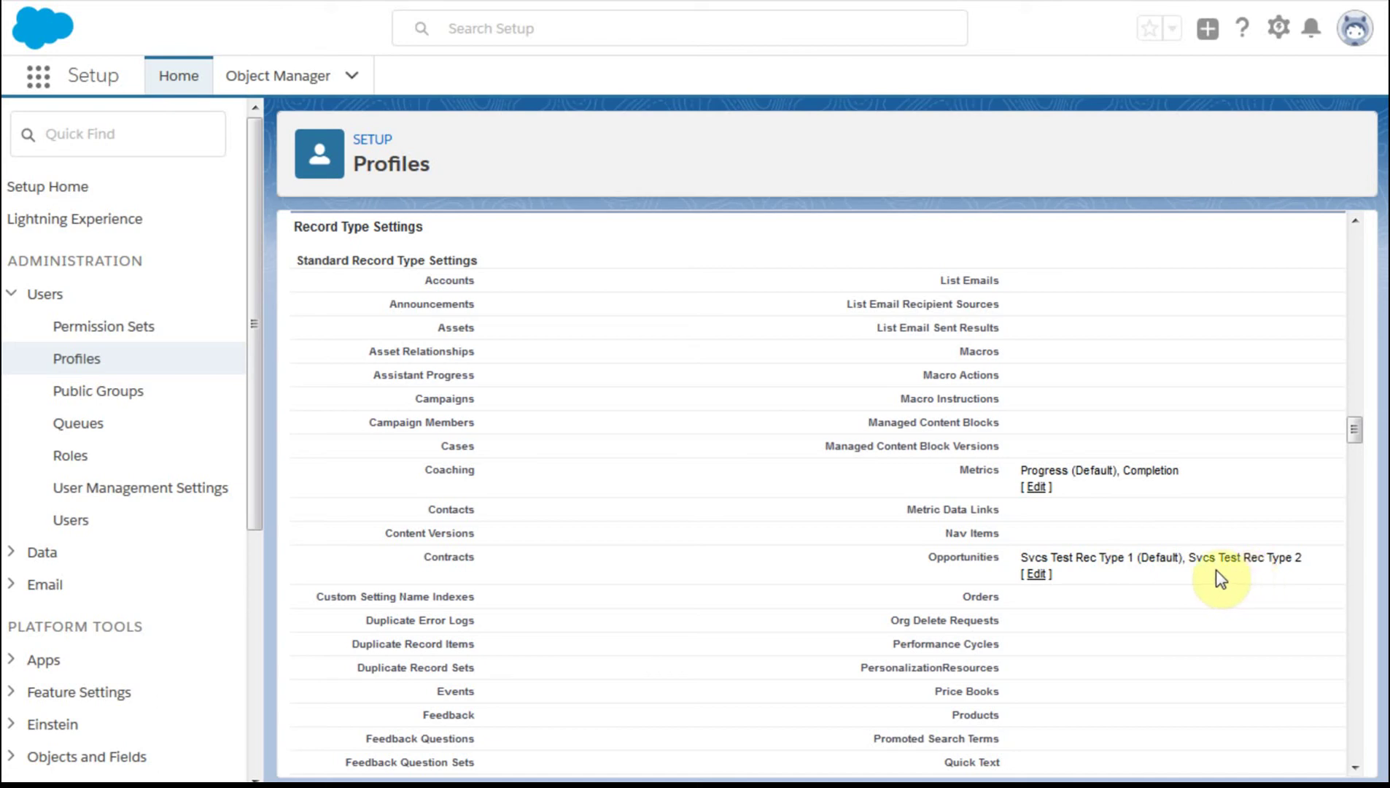
click(1040, 576)
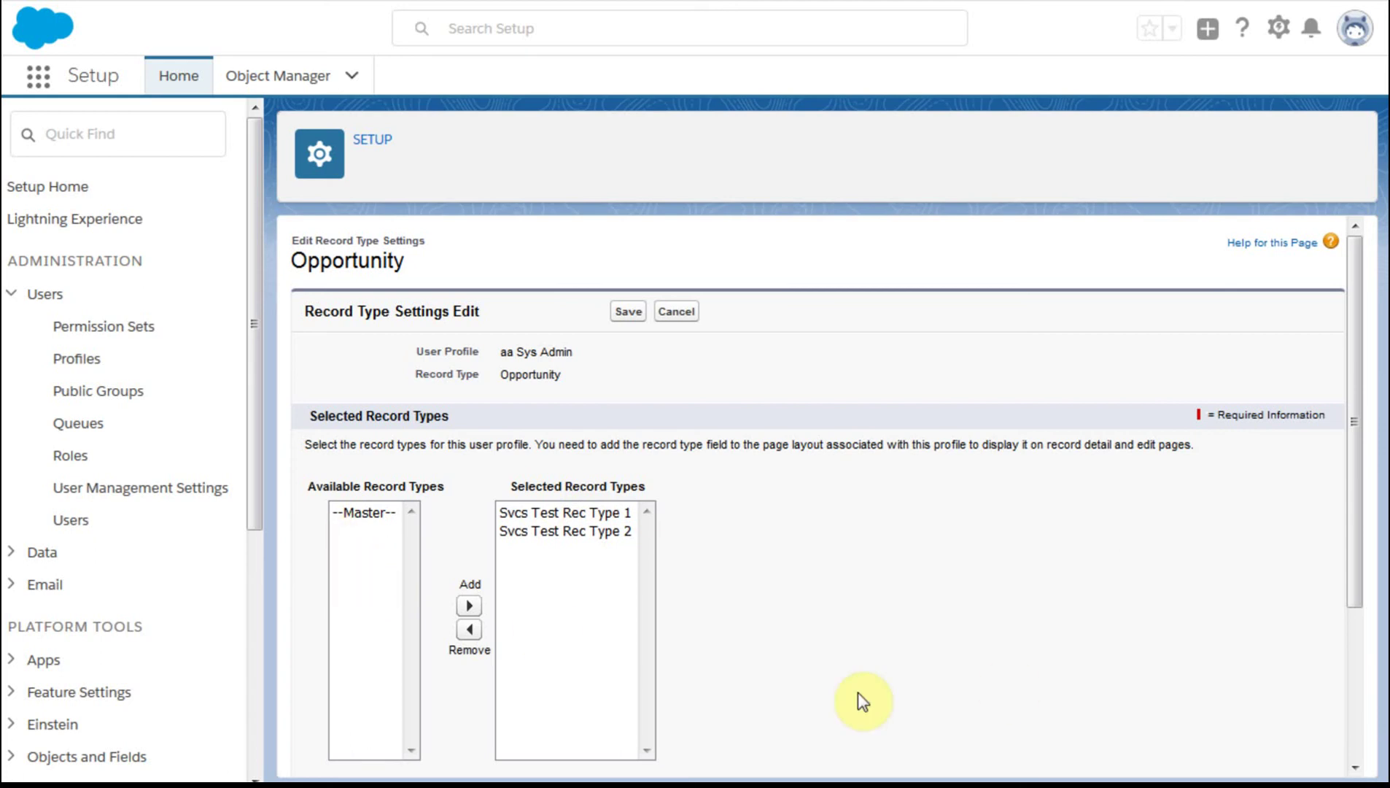
- Confirm both Svcs Test record types are selected, with Svcs Test Rec Type 1 as default
scroll(853, 592, down, 3)
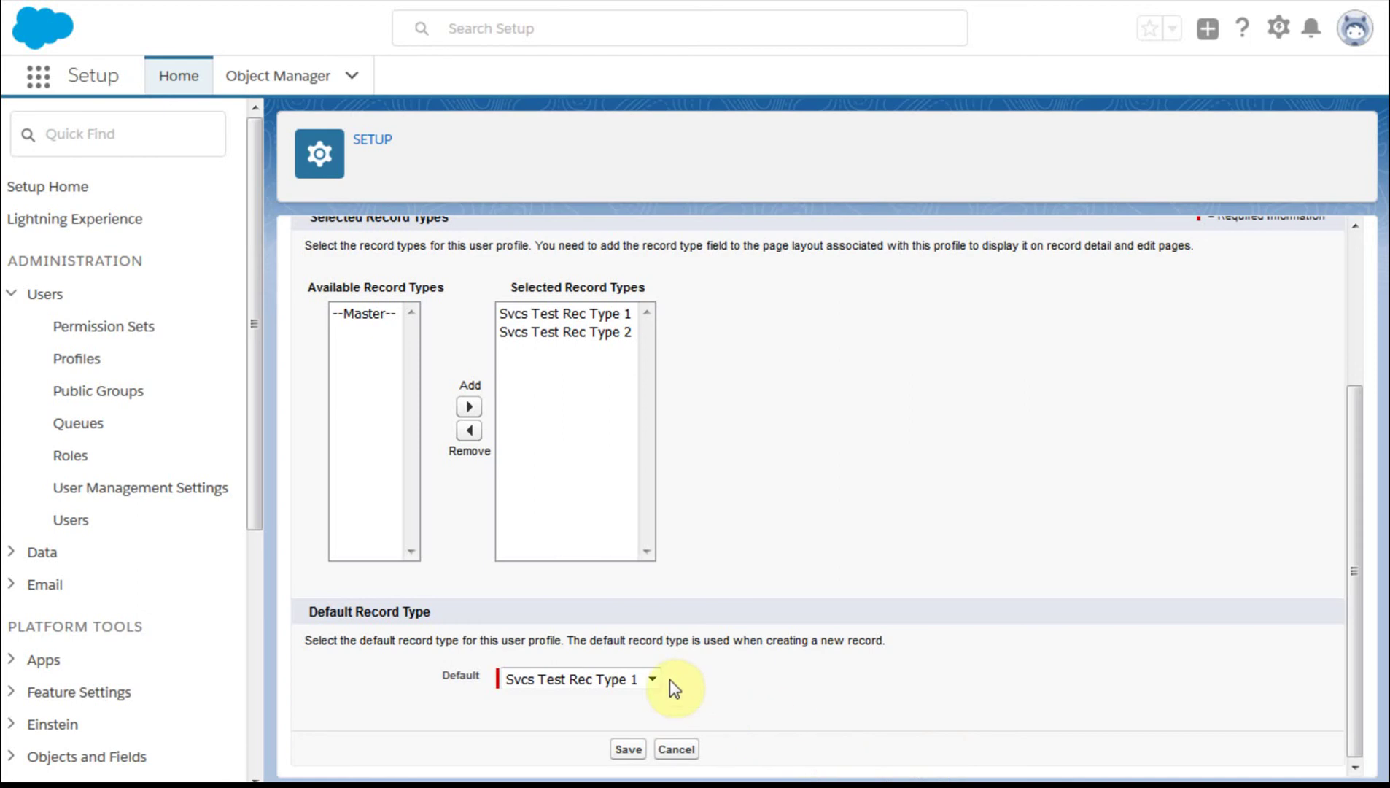
scroll(814, 554, up, 3)
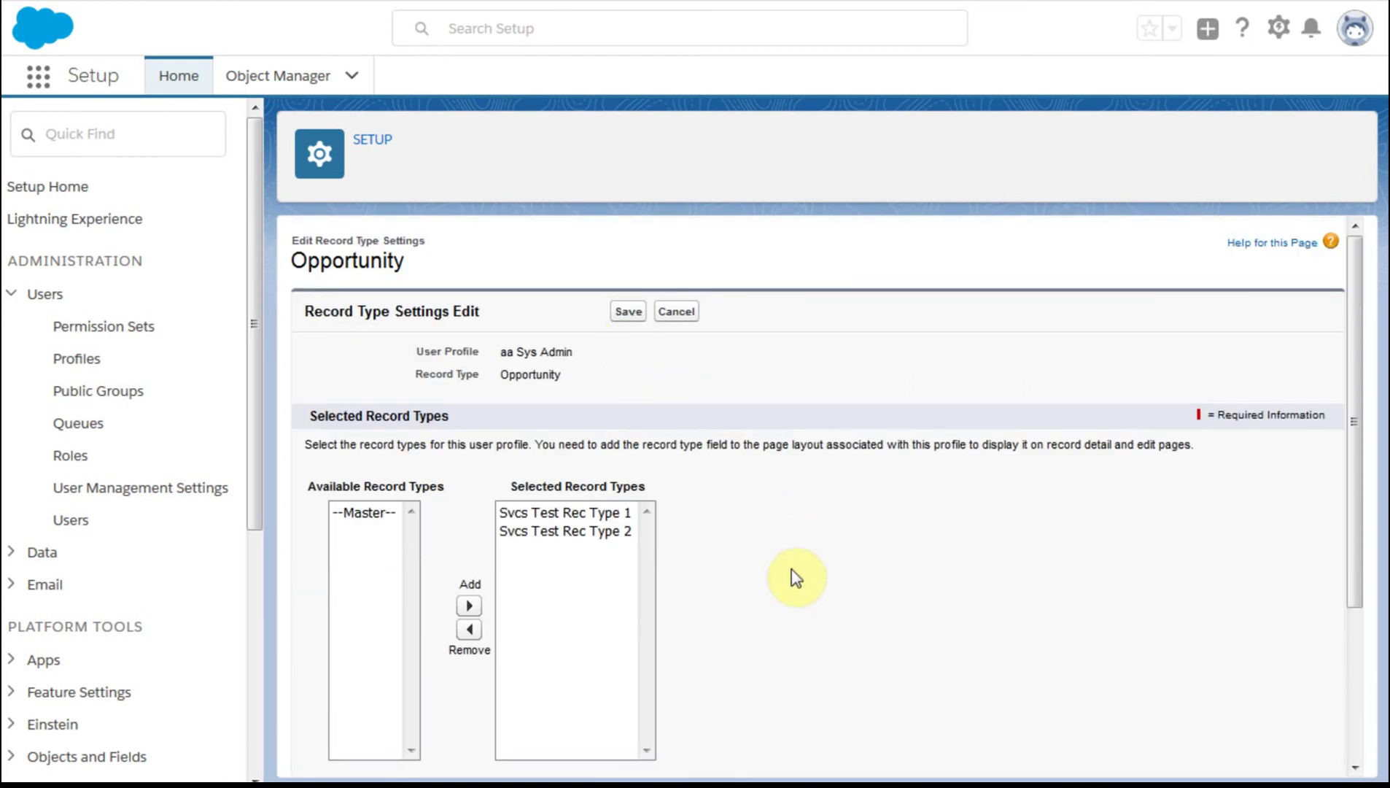
scroll(796, 578, down, 3)
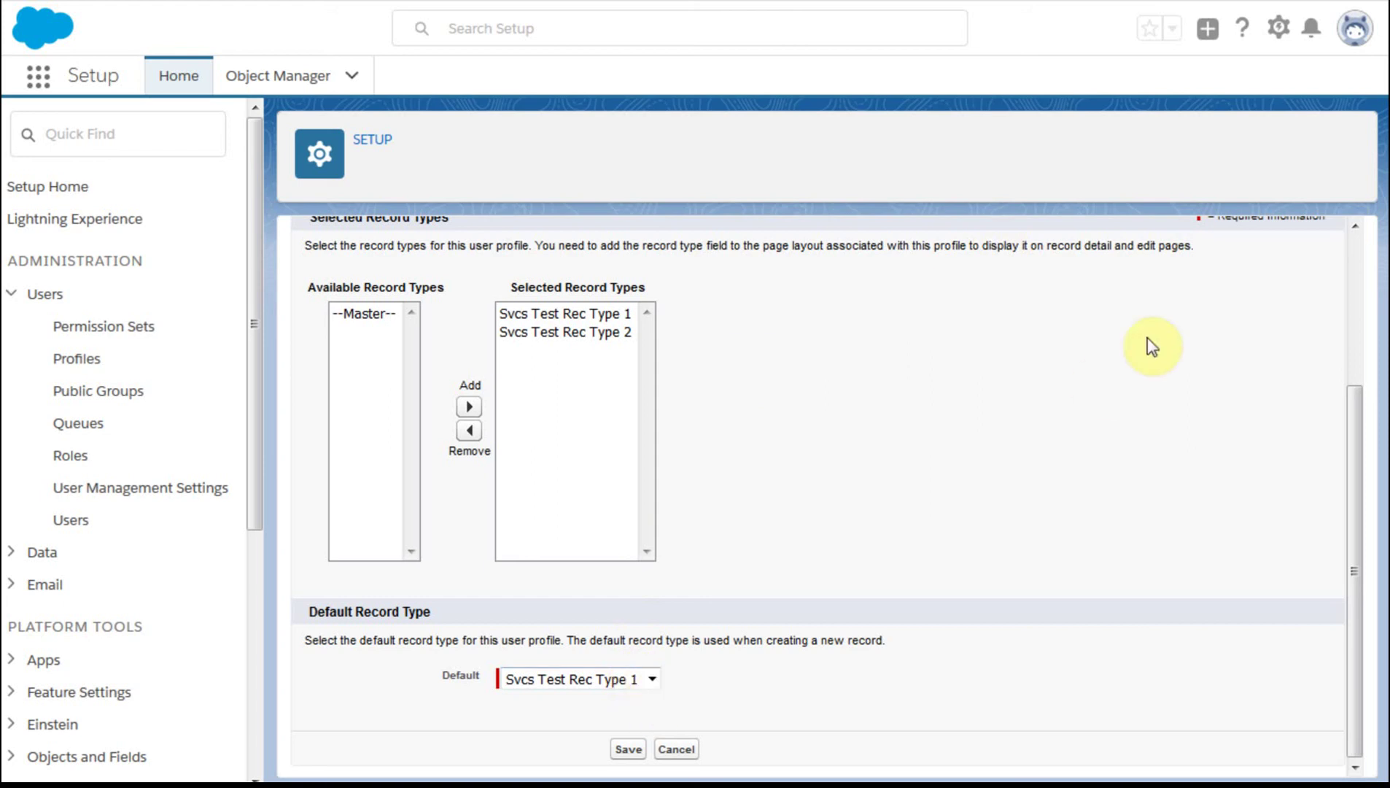
- Review the personal Opportunity default record type setting in the user's own settings
click(1354, 33)
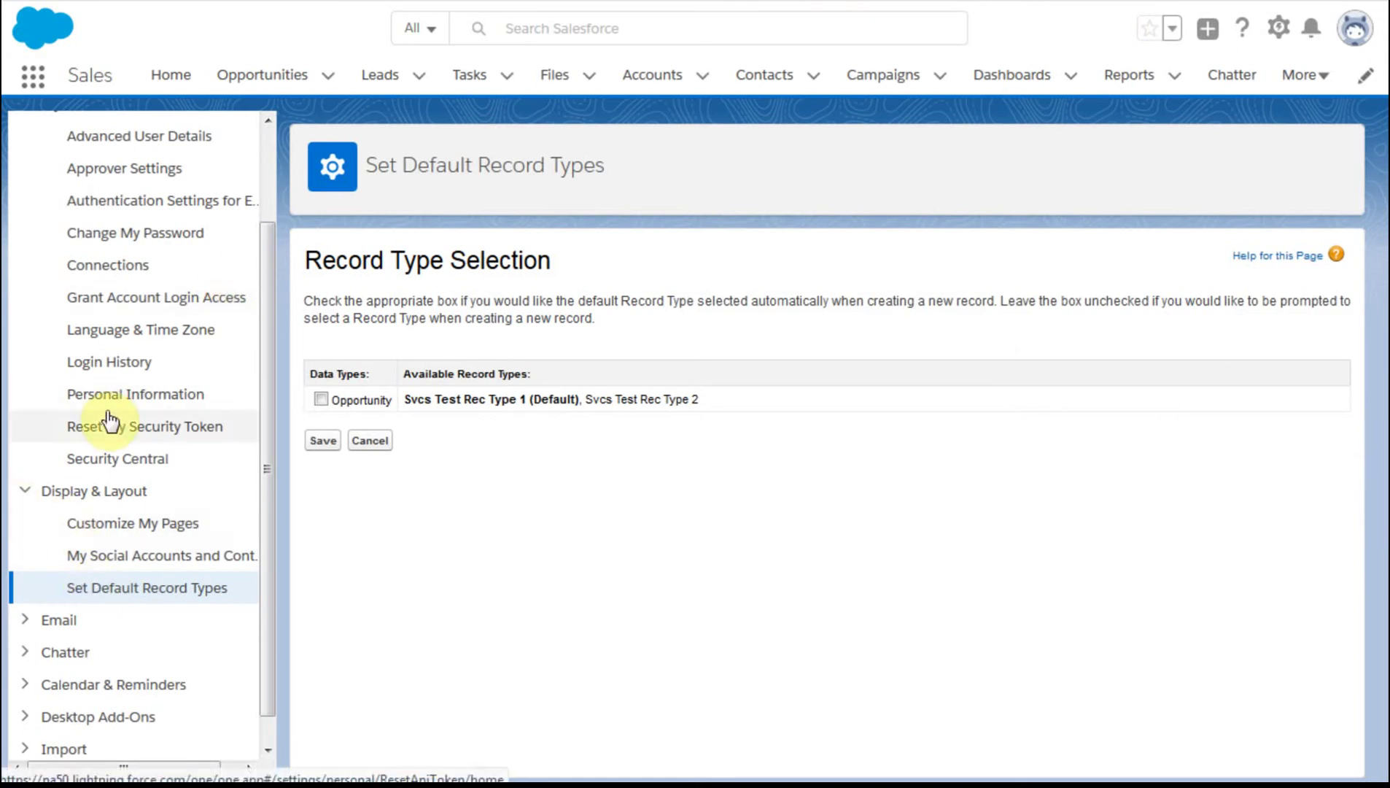
scroll(202, 305, up, 3)
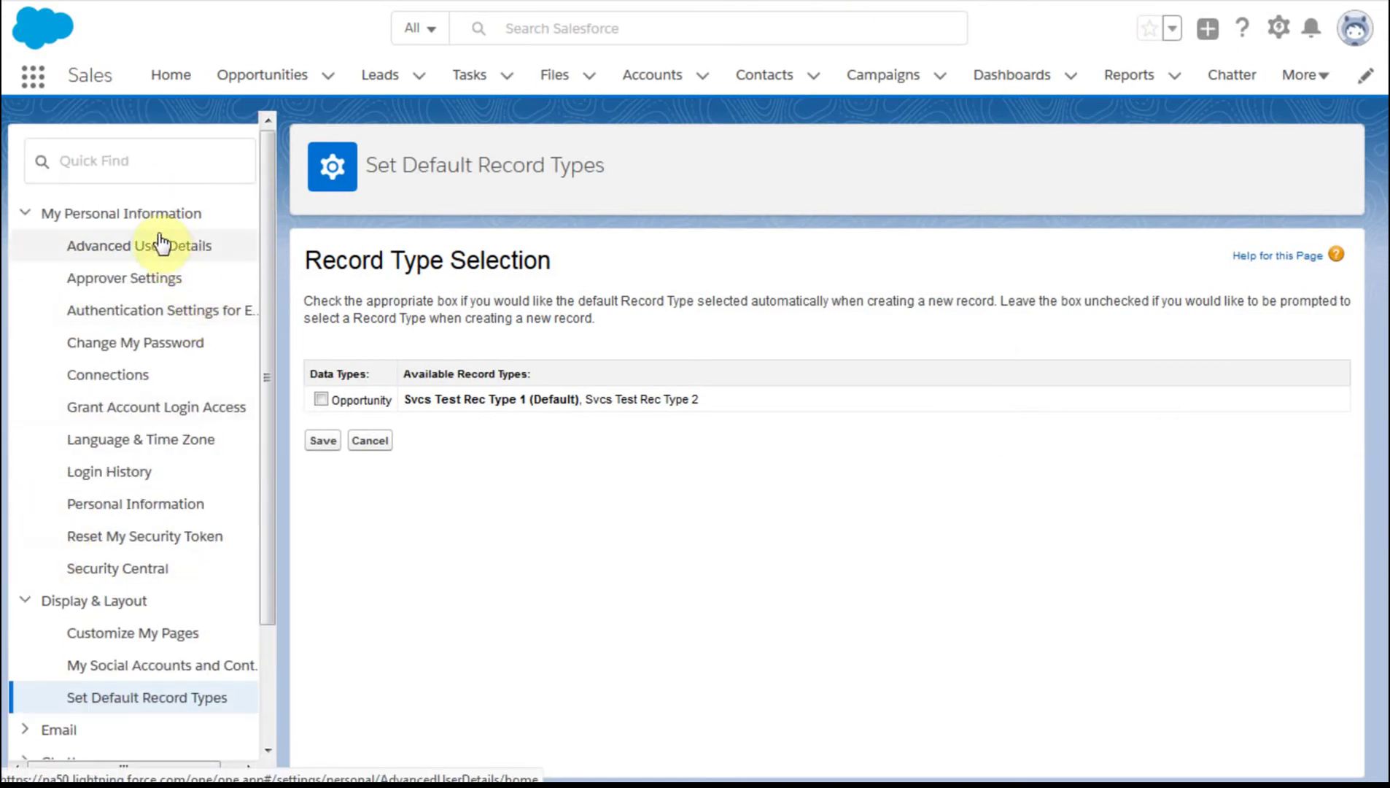
scroll(120, 466, down, 4)
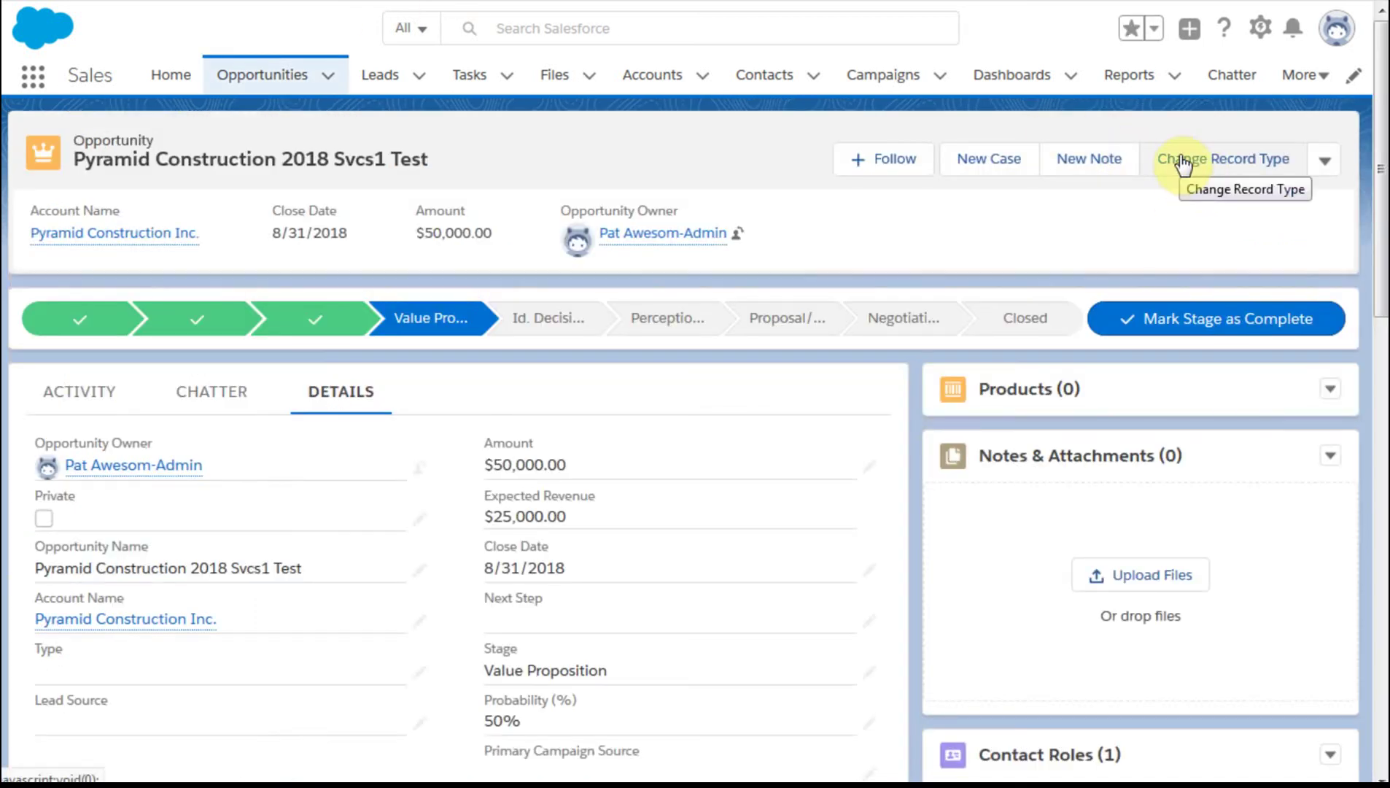
- Bring up the Change Opportunity Record Type dialog, with Svcs Test Rec Type 2 pre-selected
click(1181, 161)
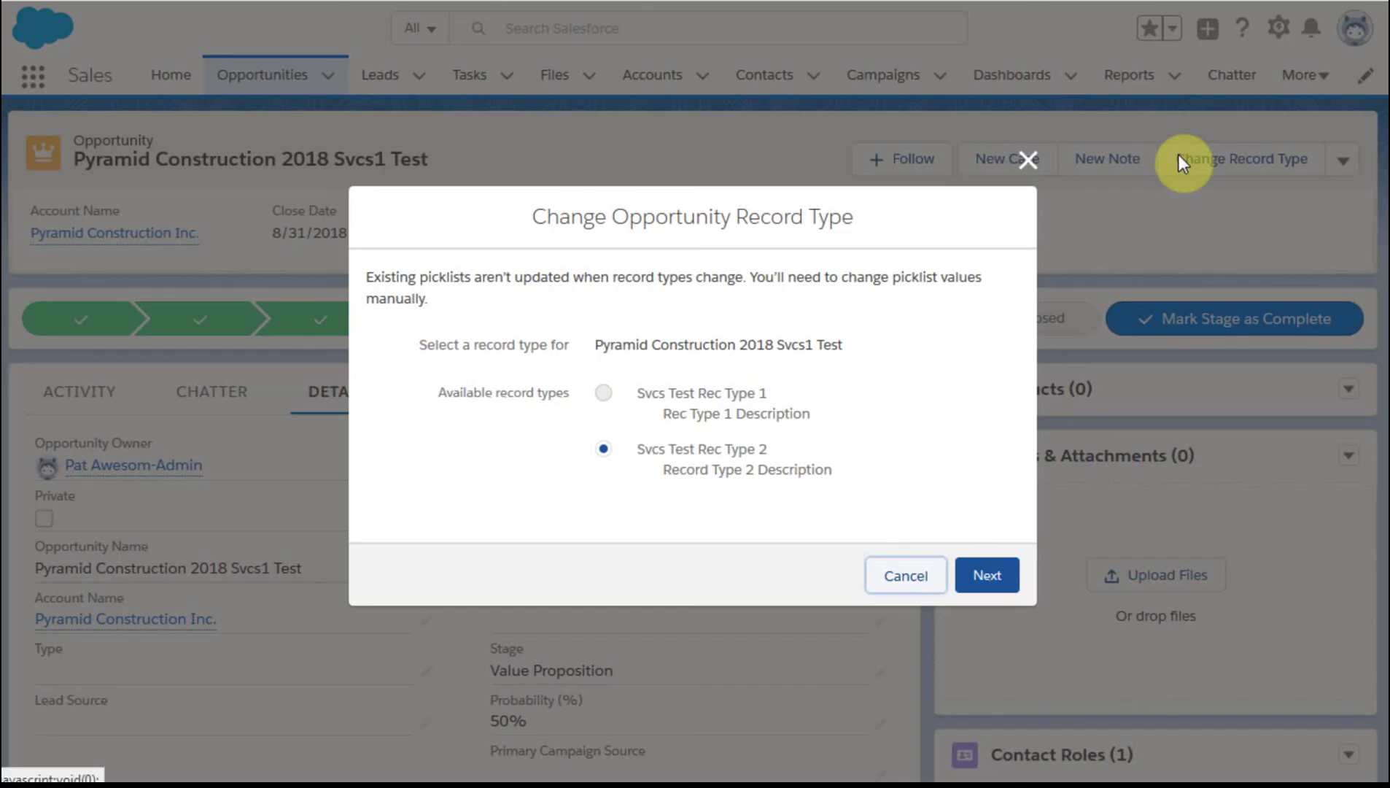